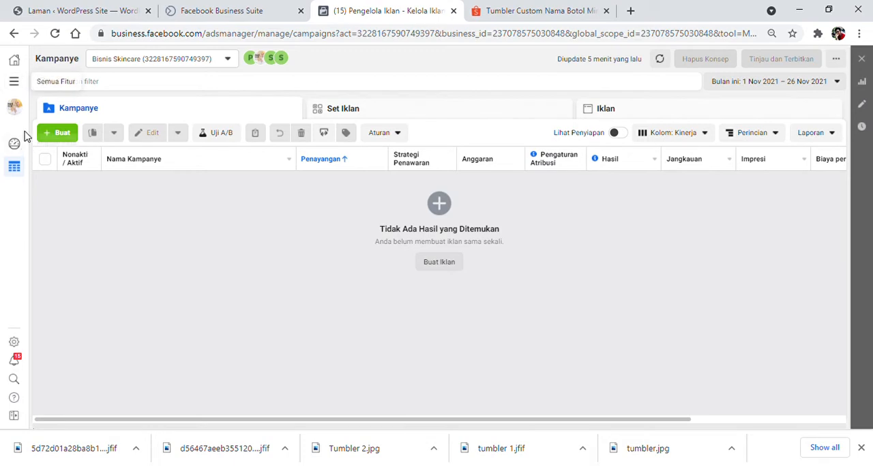
Open the Insight feature and show the Pemirsa Potensial data of the Pemirsa section.
left_click(16, 83)
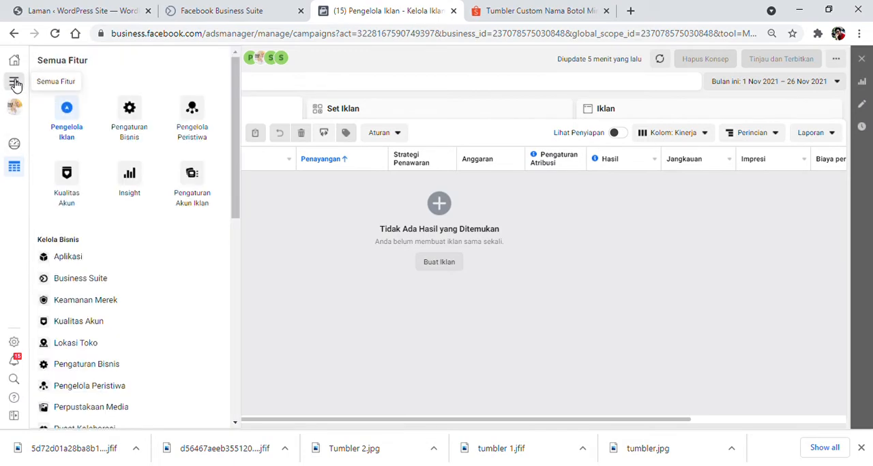
left_click(138, 193)
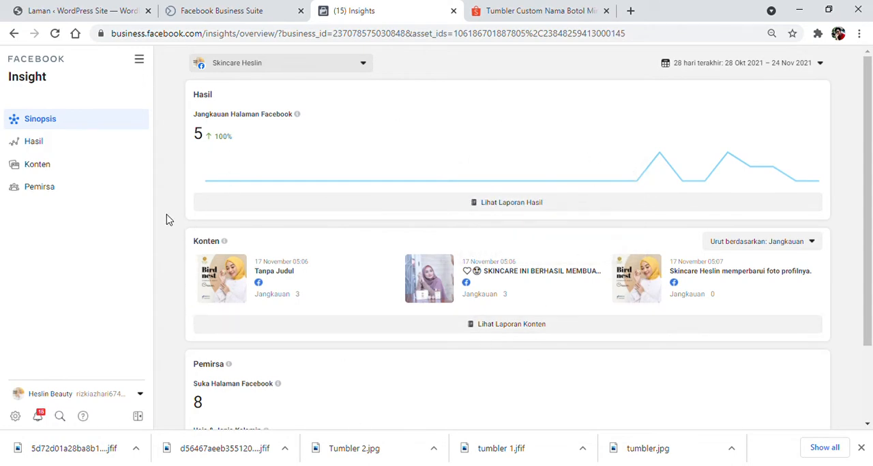
left_click(42, 195)
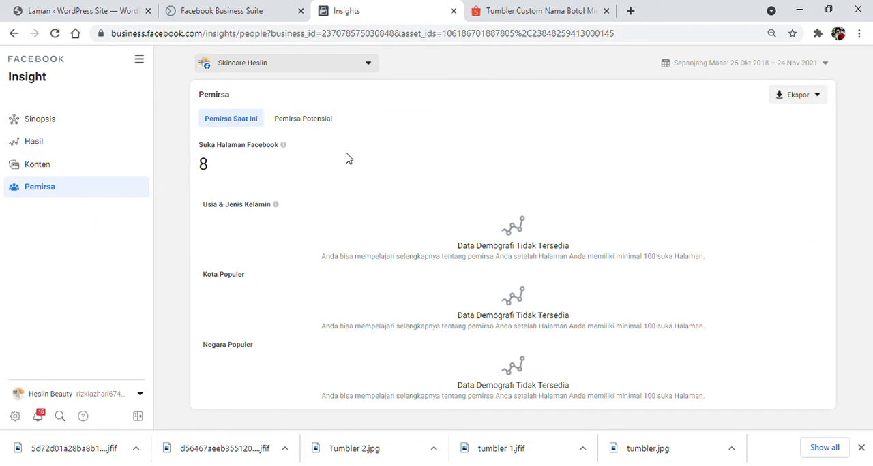
left_click(309, 127)
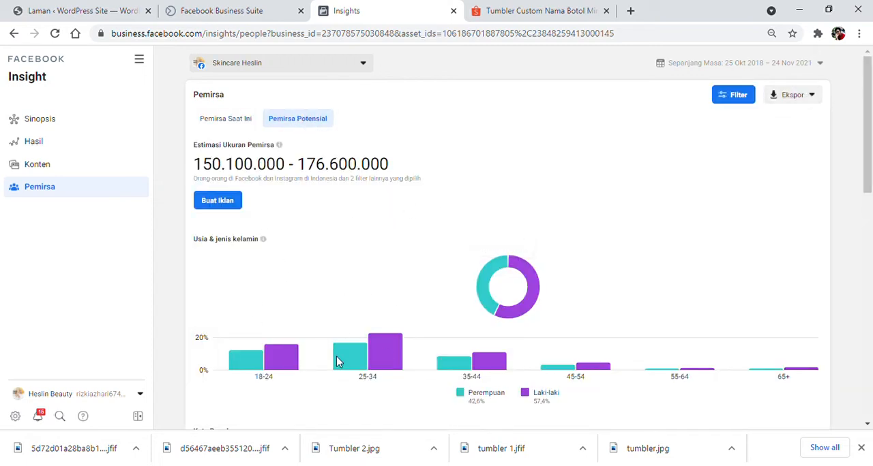
Examine the potential audience's age and gender chart and the filter options available for it.
mouse_move(381, 359)
mouse_move(251, 368)
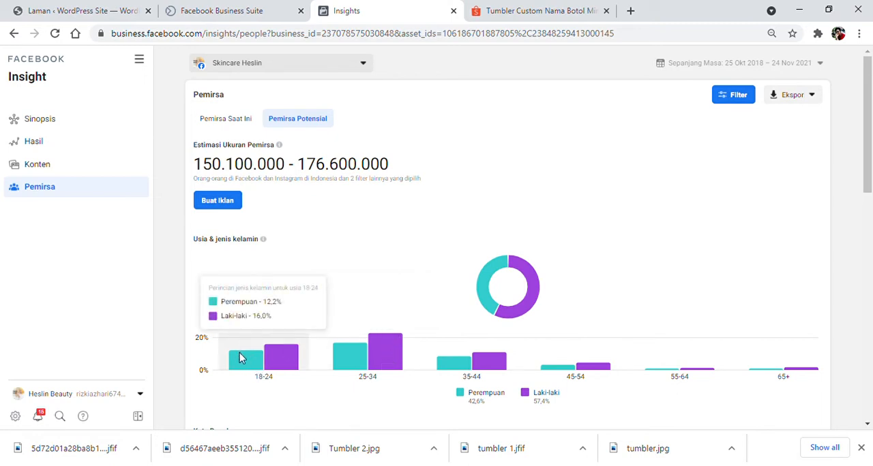
scroll(618, 308, "down", 1)
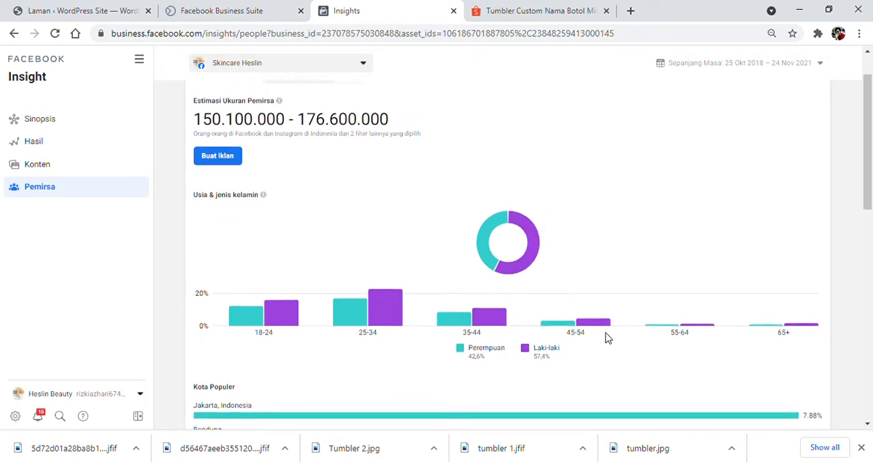
scroll(607, 339, "up", 1)
mouse_move(579, 368)
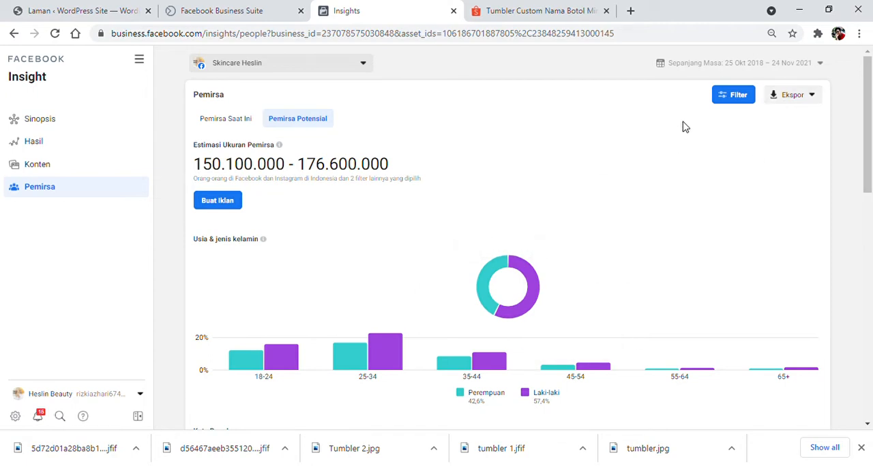
left_click(736, 102)
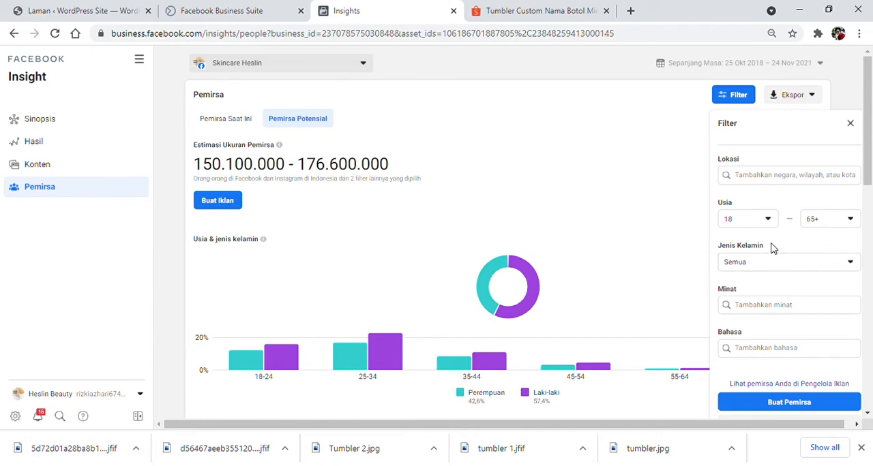
scroll(501, 287, "down", 3)
scroll(496, 286, "up", 3)
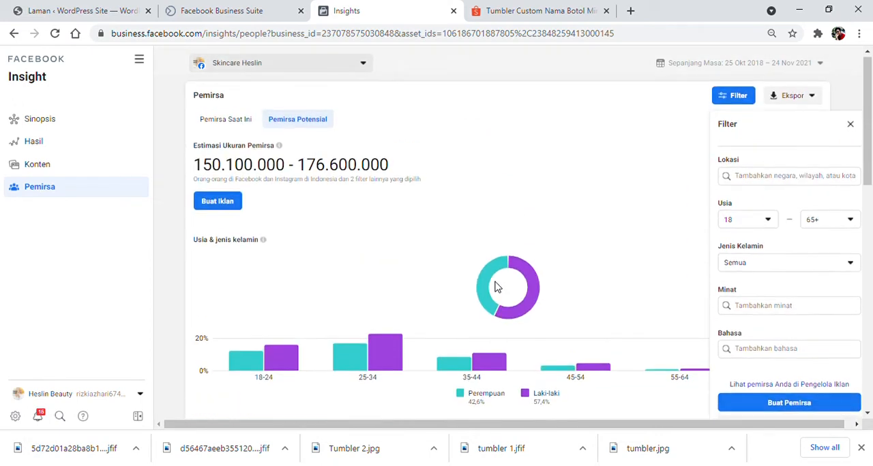
mouse_move(512, 321)
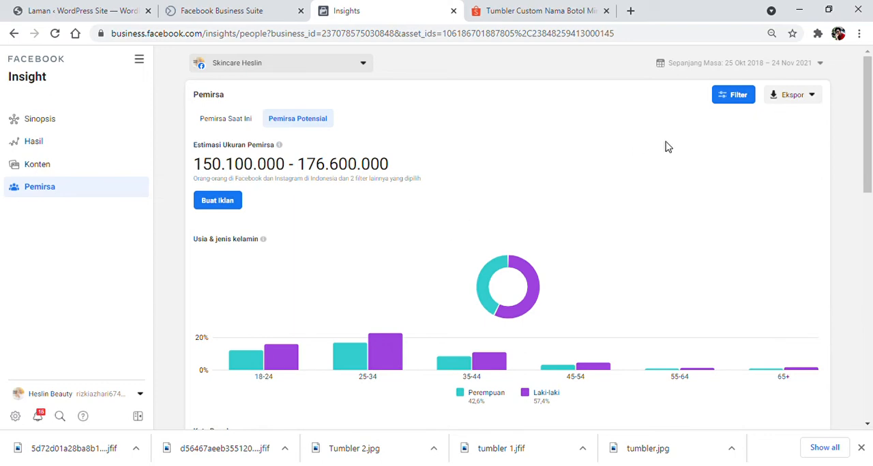
Filter the potential audience to the age range 25 to 45.
left_click(739, 96)
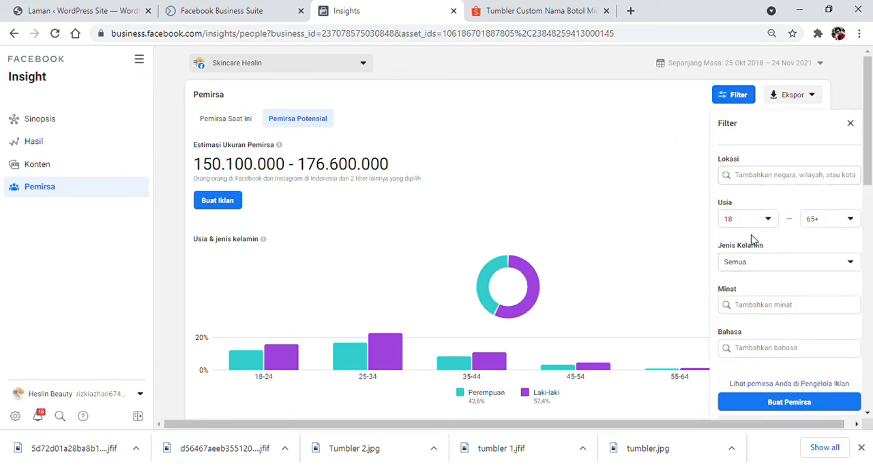
left_click(766, 219)
scroll(753, 276, "down", 2)
scroll(756, 312, "up", 2)
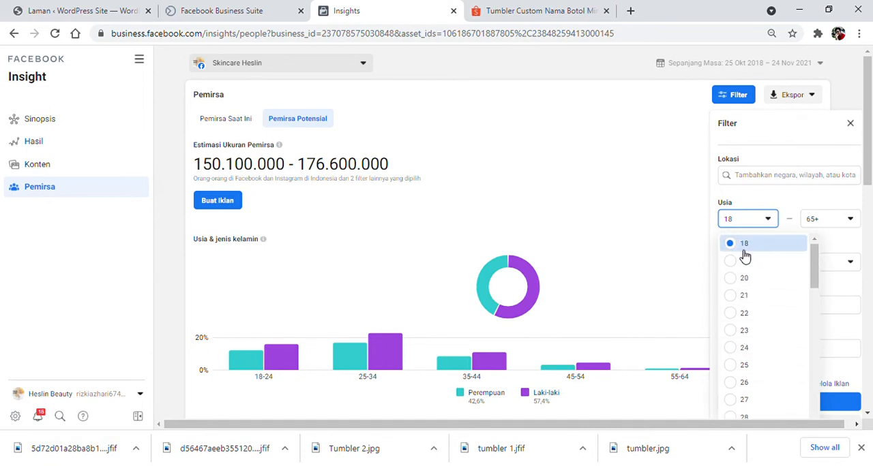
scroll(747, 327, "down", 1)
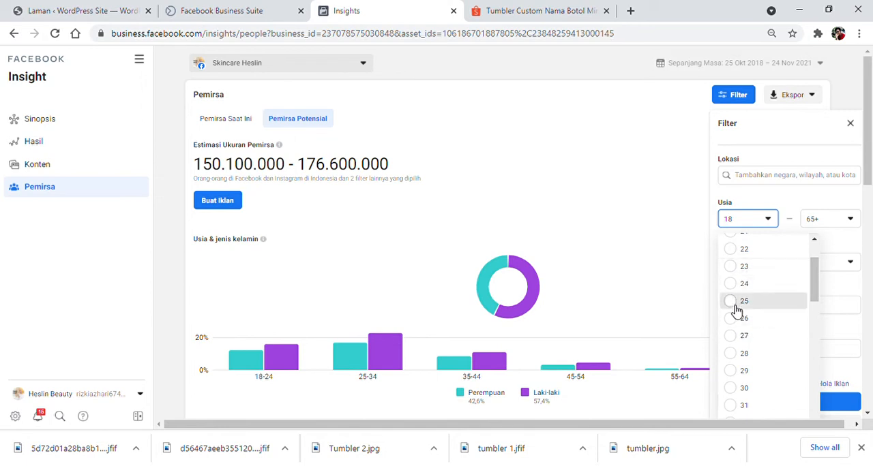
left_click(736, 307)
left_click(839, 226)
scroll(809, 337, "up", 5)
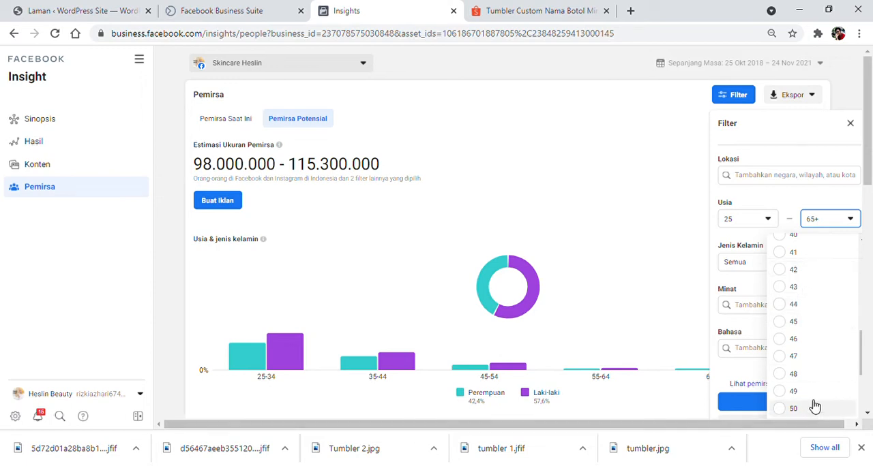
left_click(783, 323)
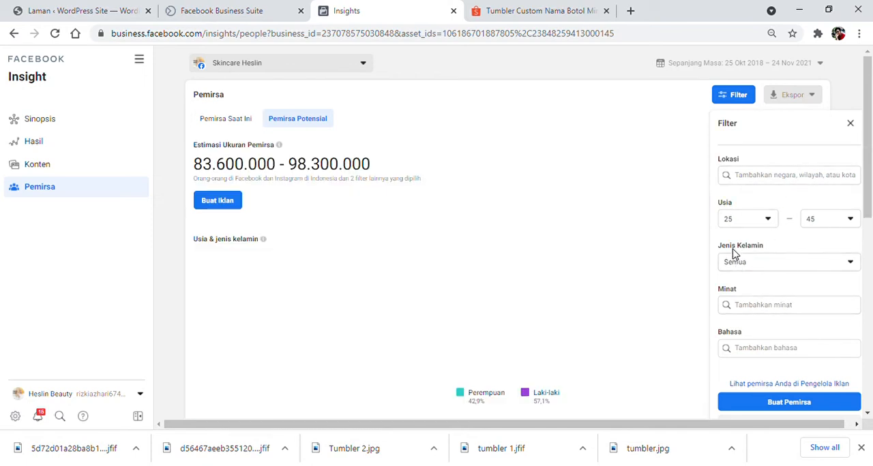
Set the gender filter to Perempuan and examine the age and popular-city breakdowns.
left_click(785, 266)
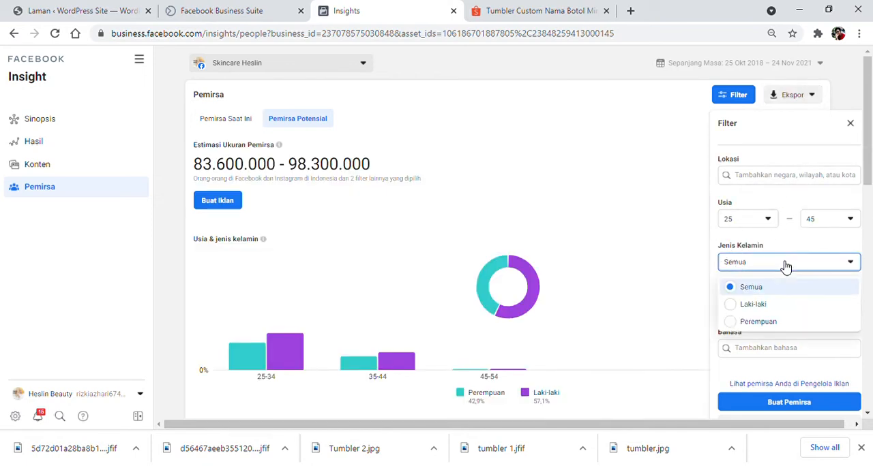
left_click(745, 322)
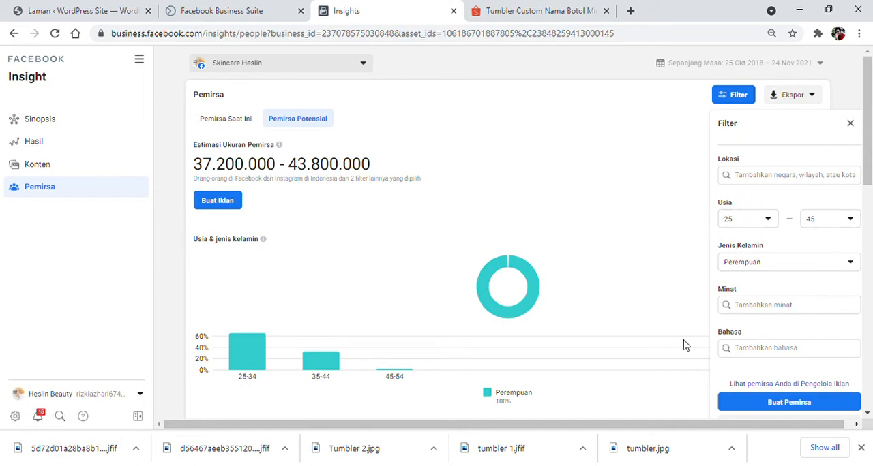
scroll(545, 314, "down", 3)
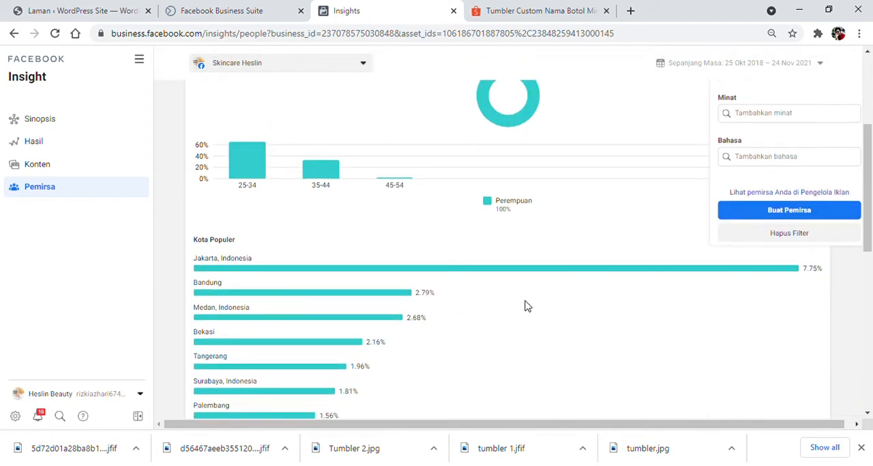
mouse_move(240, 141)
scroll(263, 204, "up", 2)
mouse_move(248, 291)
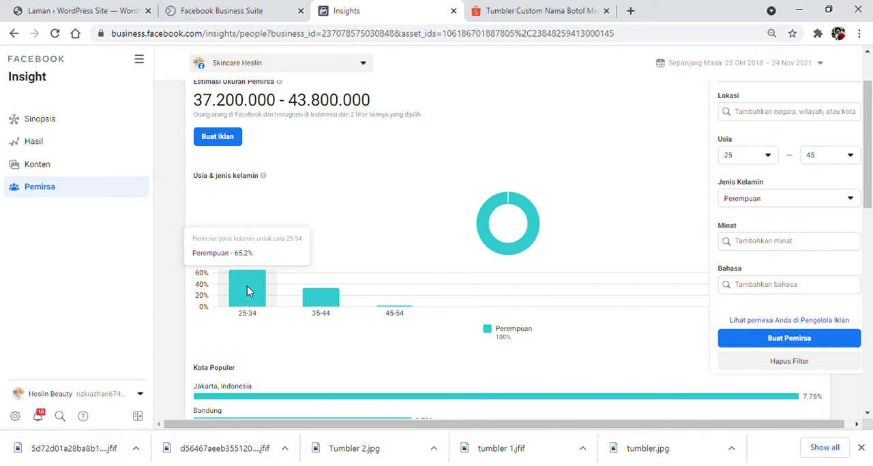
scroll(259, 292, "down", 1)
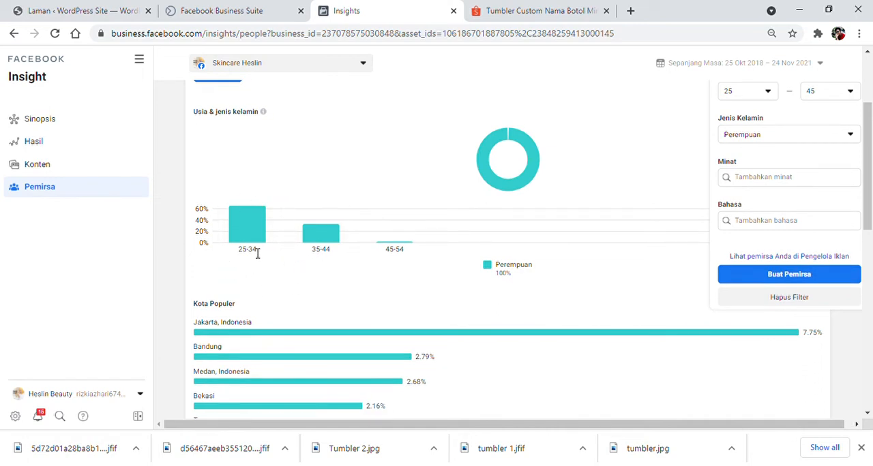
mouse_move(253, 237)
scroll(619, 273, "up", 2)
Add the province Kalimantan Timur, Indonesia as the audience location and review the charts.
left_click(774, 179)
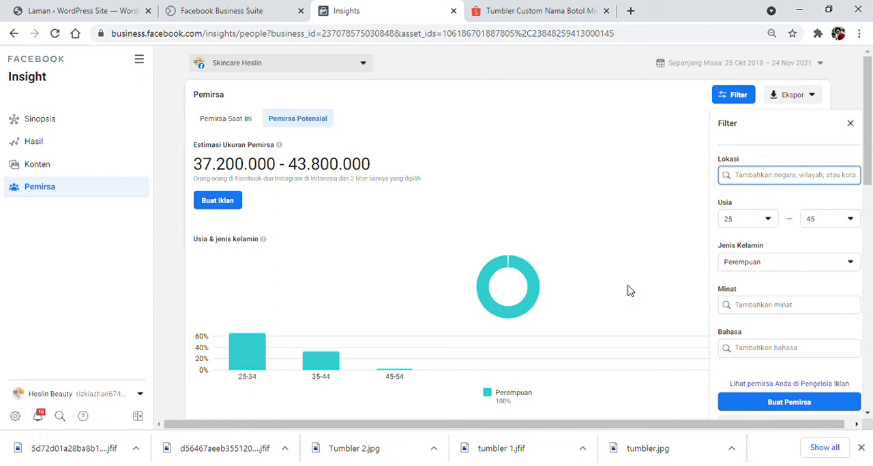
type("Ka")
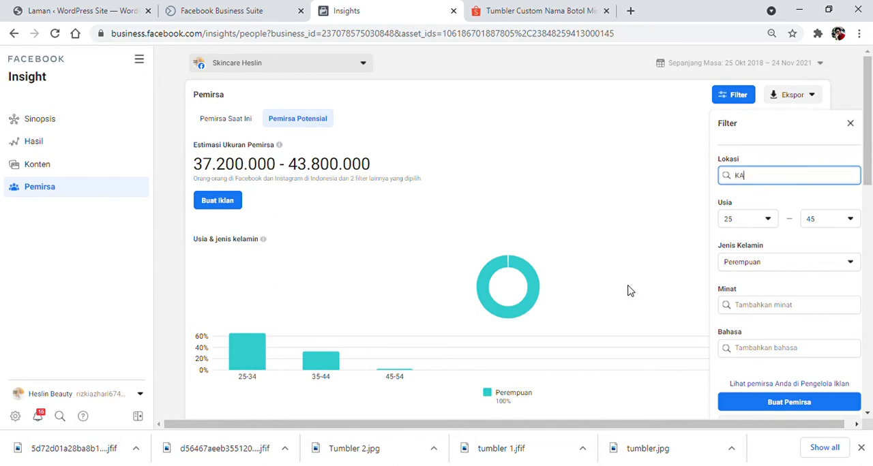
type("limantan")
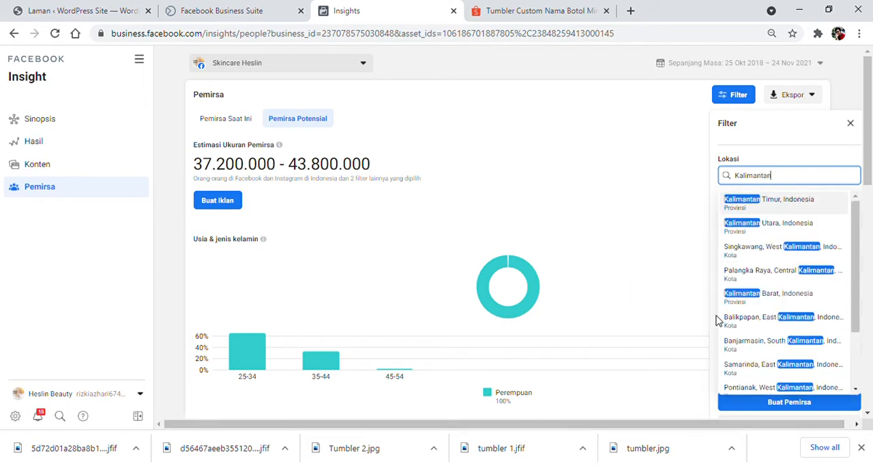
scroll(769, 278, "down", 1)
scroll(766, 312, "up", 2)
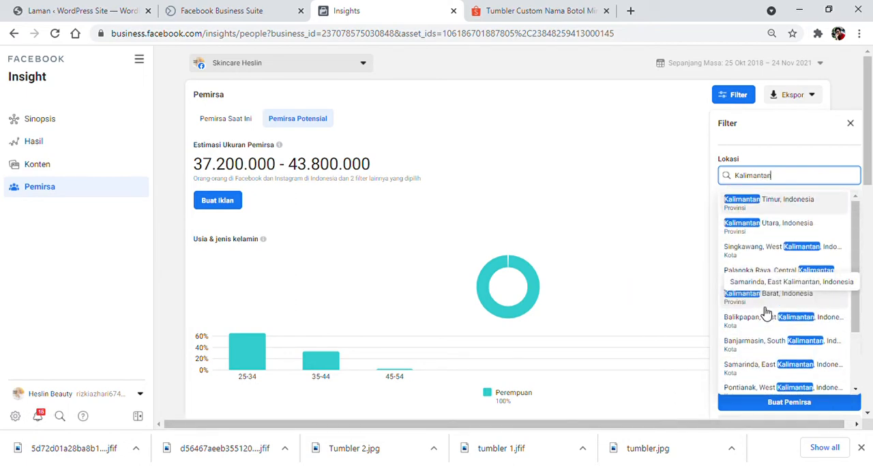
left_click(781, 204)
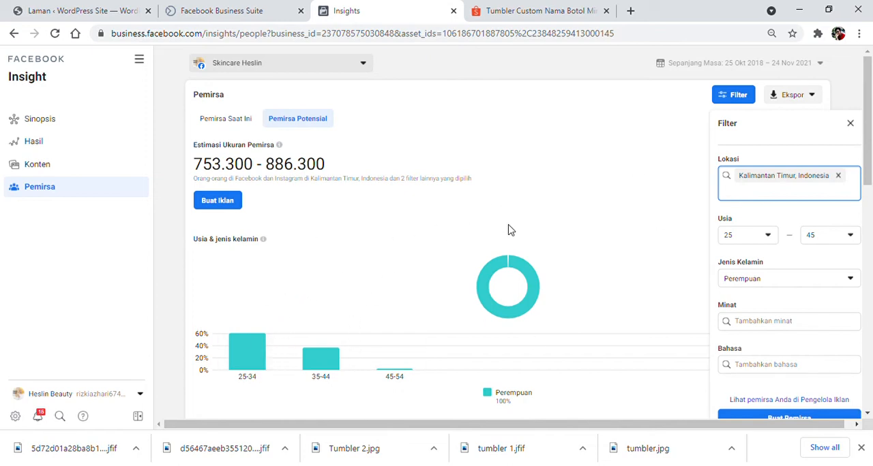
scroll(475, 253, "down", 2)
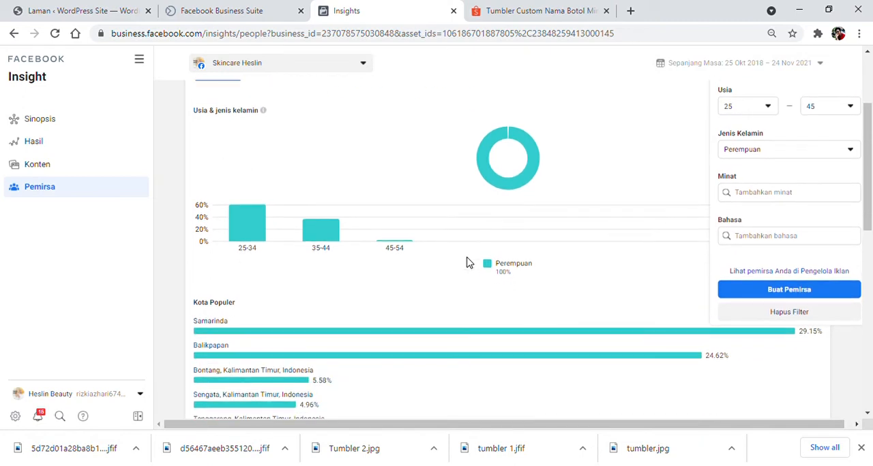
scroll(468, 263, "up", 2)
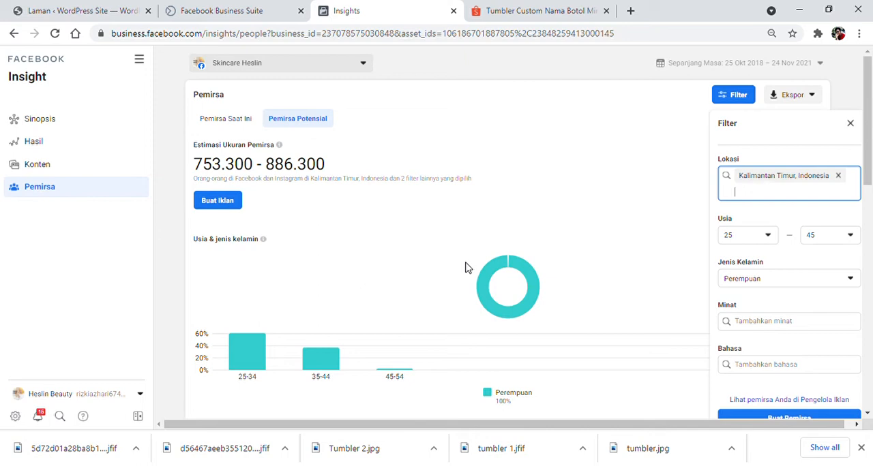
Search the audience interests for skincare, then close the filter without choosing an interest.
scroll(471, 270, "down", 1)
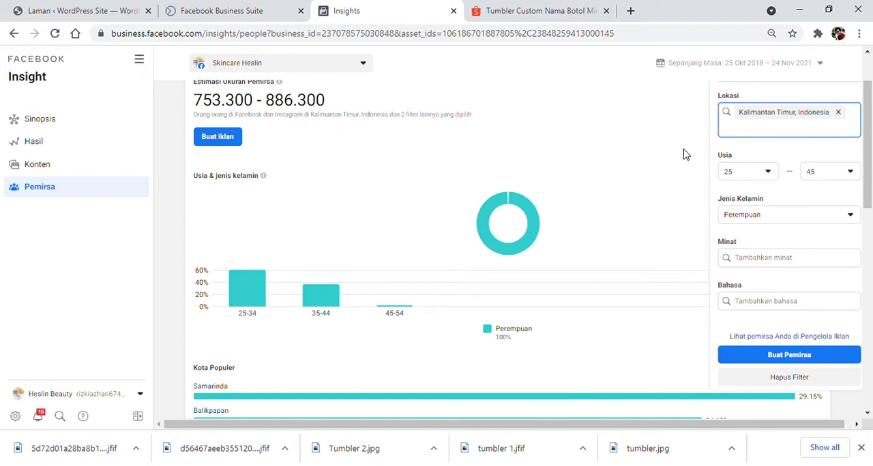
left_click(757, 268)
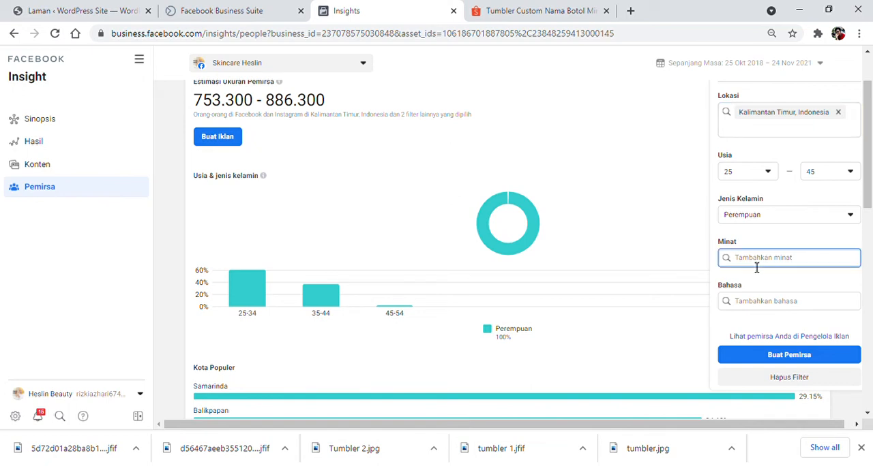
type("skincare")
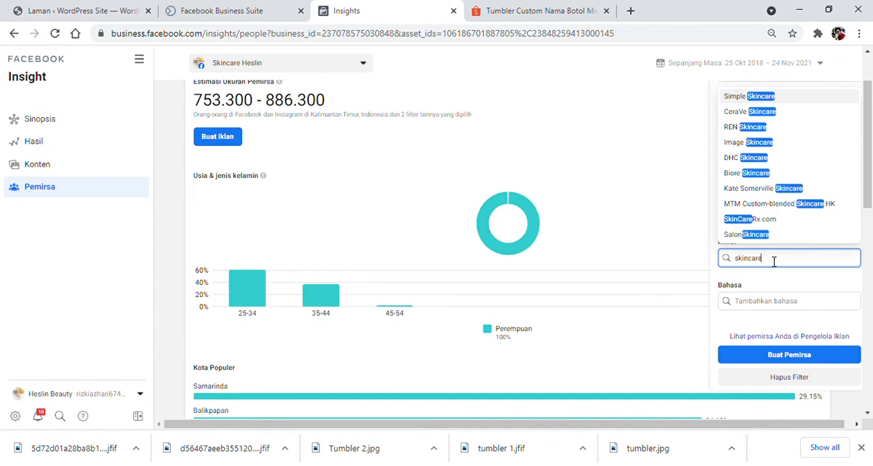
left_click(678, 214)
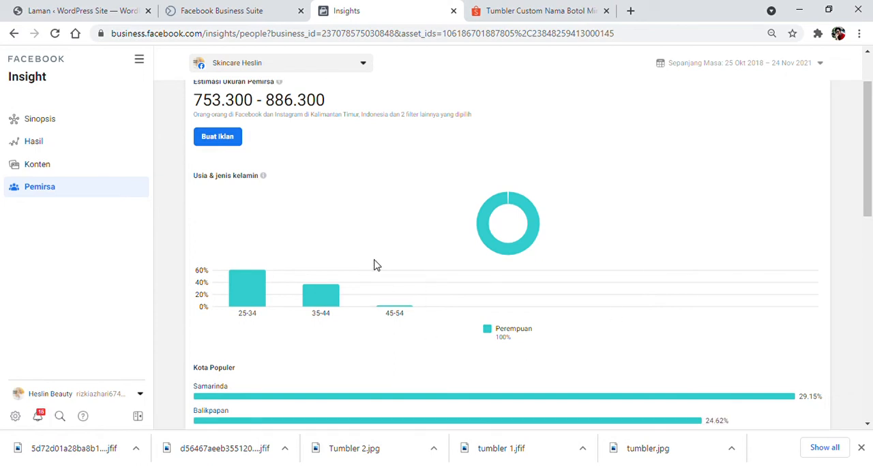
scroll(346, 296, "up", 1)
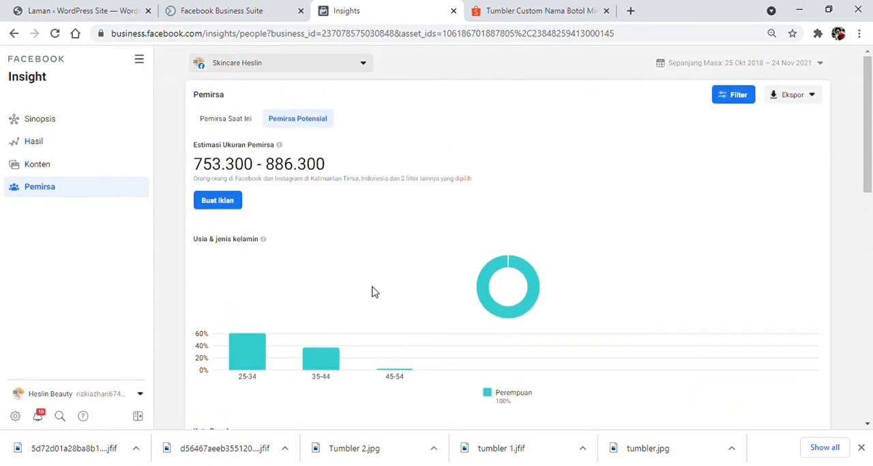
scroll(757, 220, "down", 3)
scroll(747, 239, "up", 3)
Search the audience filter's interests for skincare and add Simple Skincare as an interest.
left_click(737, 95)
scroll(744, 299, "down", 3)
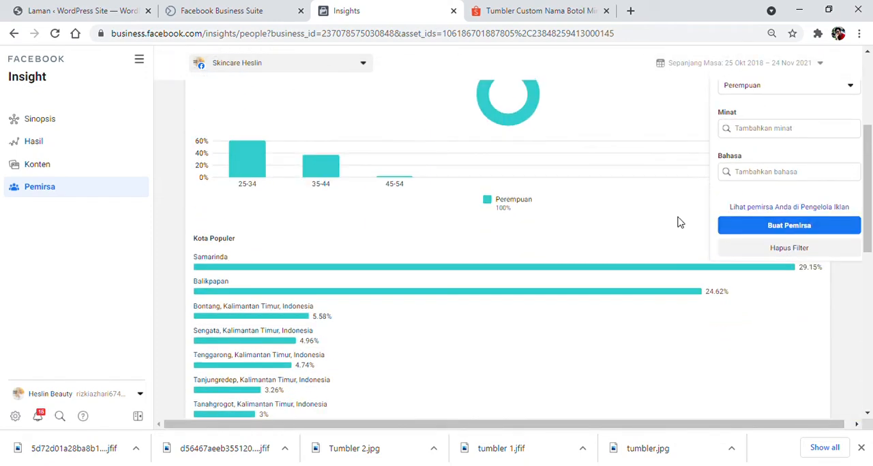
scroll(678, 217, "up", 3)
left_click(761, 321)
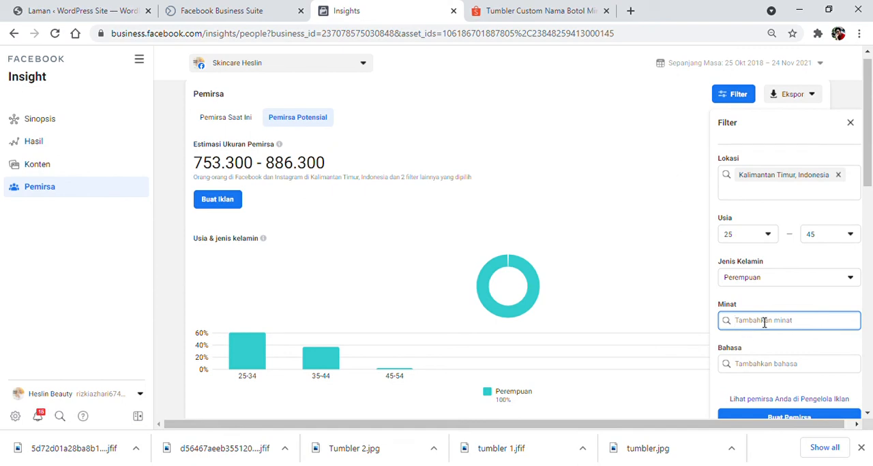
type("ski")
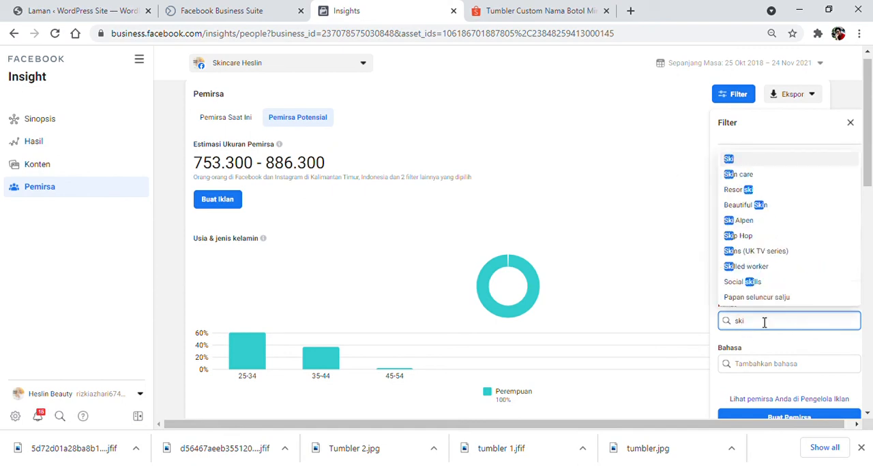
type("ncare")
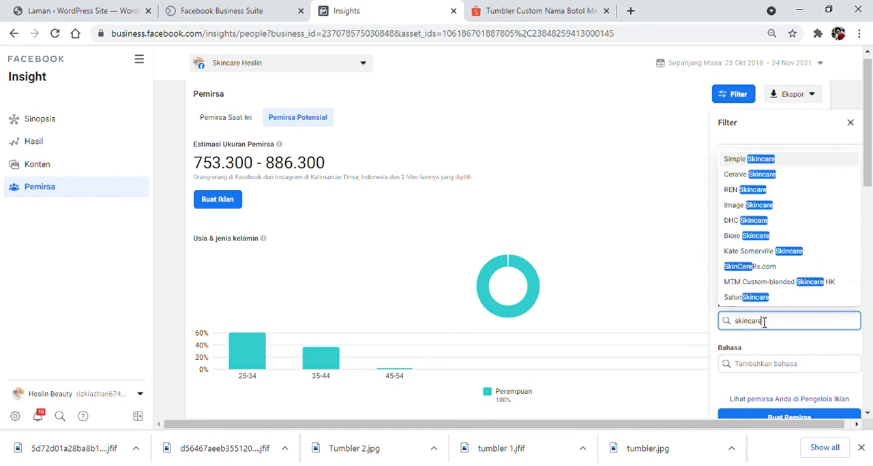
left_click(755, 163)
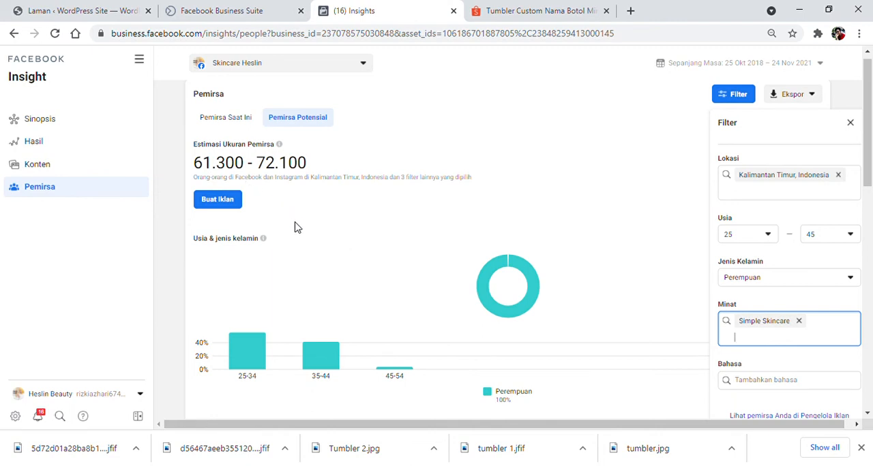
Try adding Perawatan as a second interest alongside Simple Skincare, and remove it from the filter again.
scroll(411, 275, "down", 1)
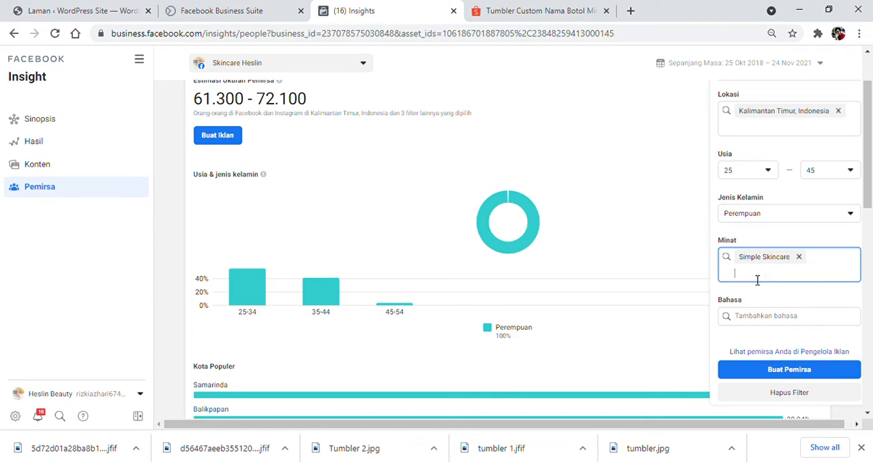
type("perawatan")
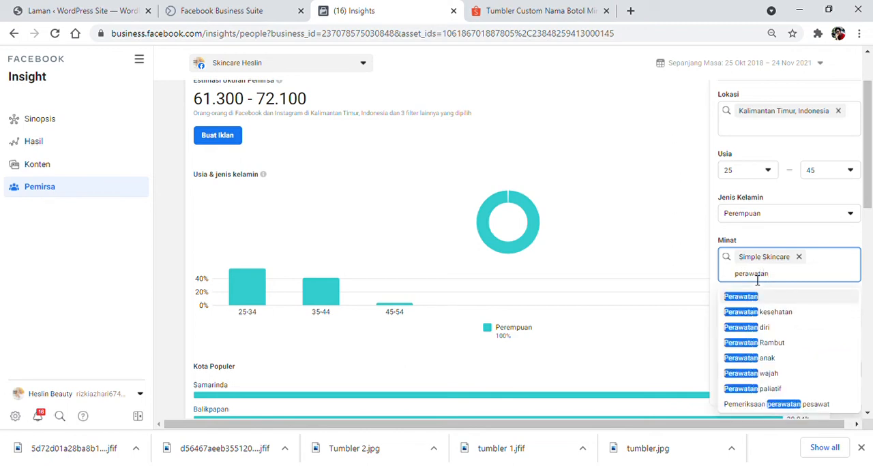
left_click(766, 300)
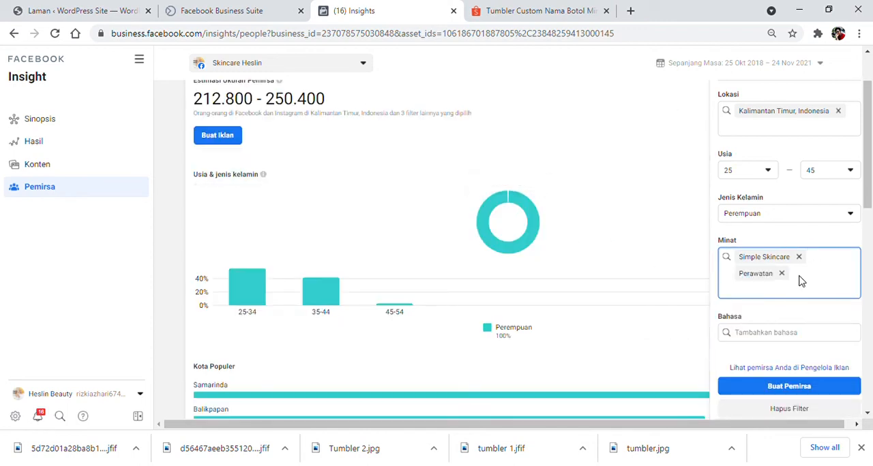
left_click(781, 273)
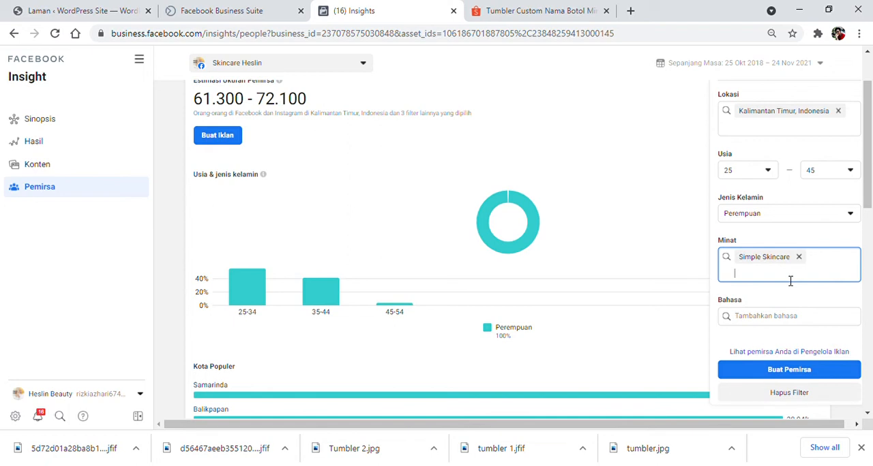
Search the interests for perawatan and add Perawatan wajah alongside Simple Skincare.
type("pere")
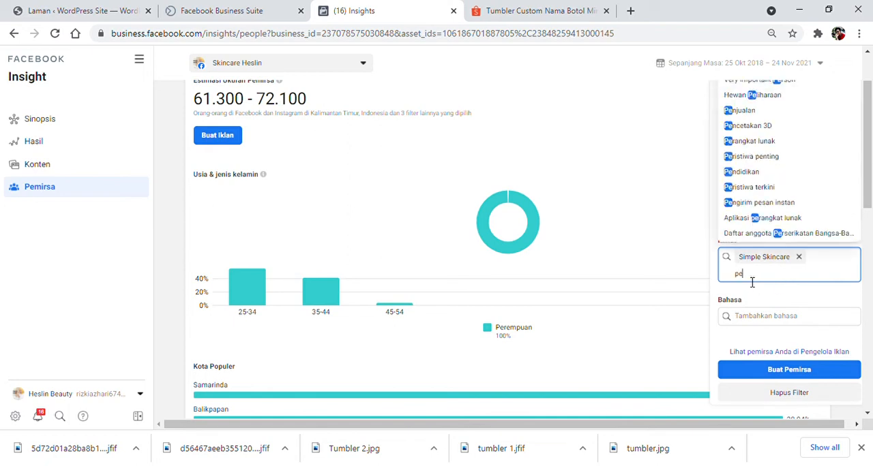
key("BackSpace")
type("awatan")
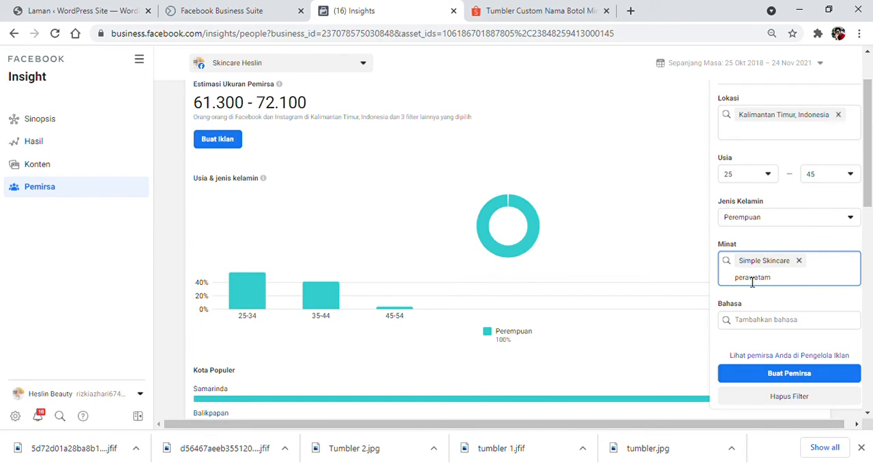
key("BackSpace")
type("n")
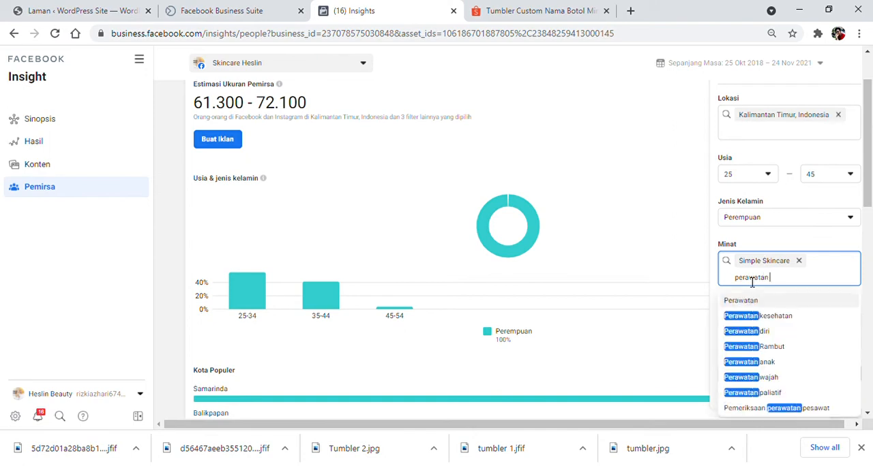
left_click(764, 377)
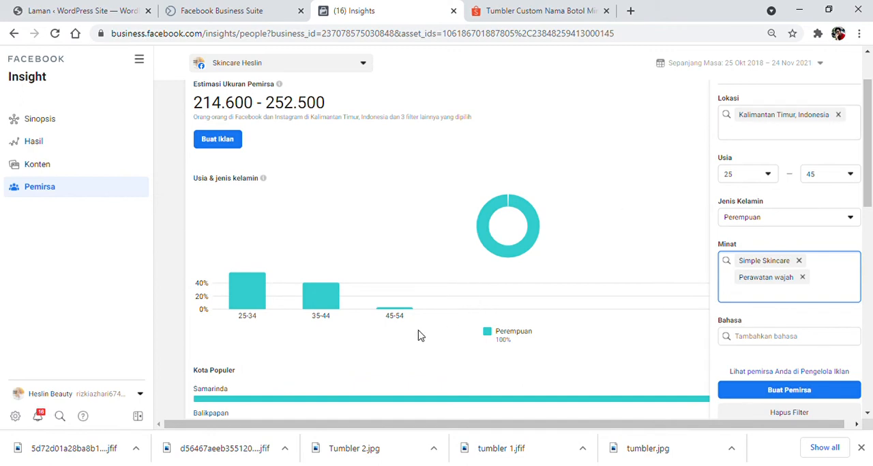
Examine the popular cities, popular countries and top pages of the filtered potential audience.
scroll(361, 316, "down", 2)
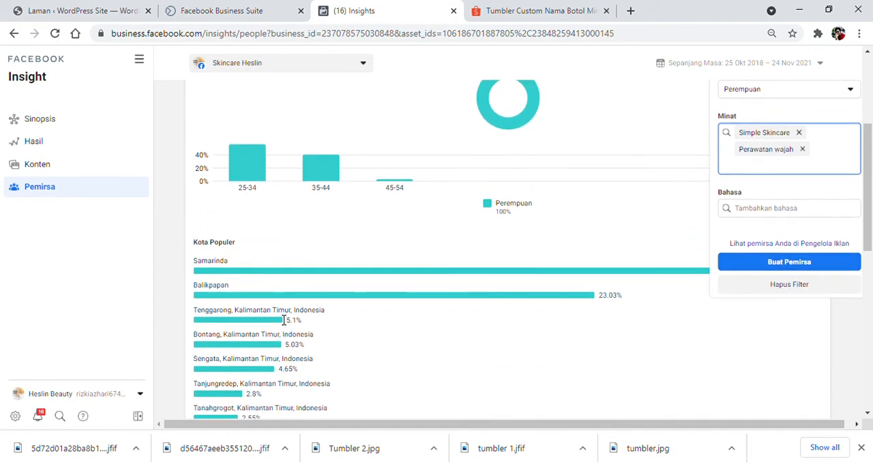
scroll(284, 319, "down", 2)
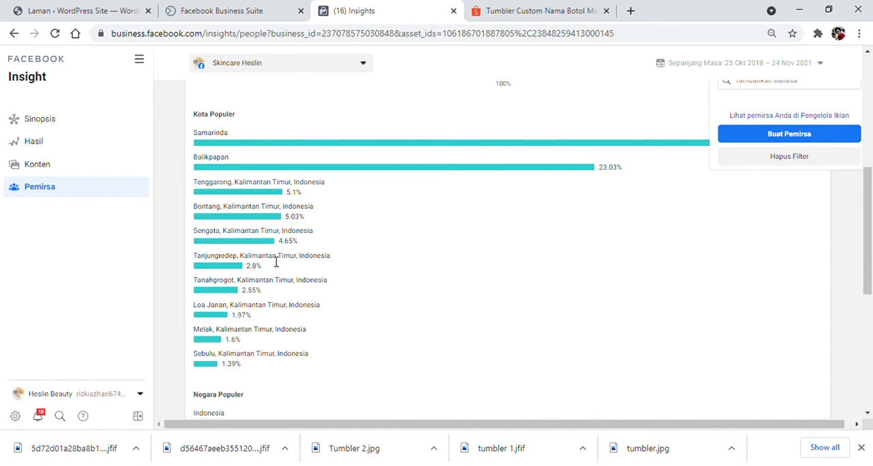
scroll(246, 355, "down", 3)
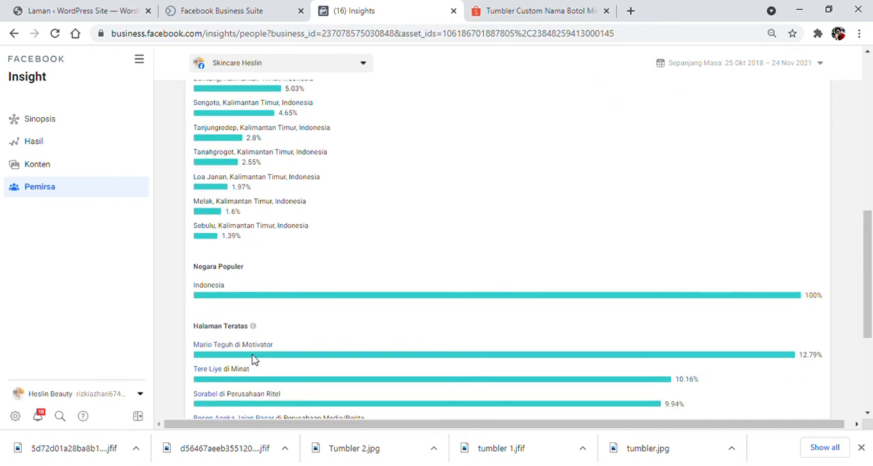
scroll(253, 361, "down", 2)
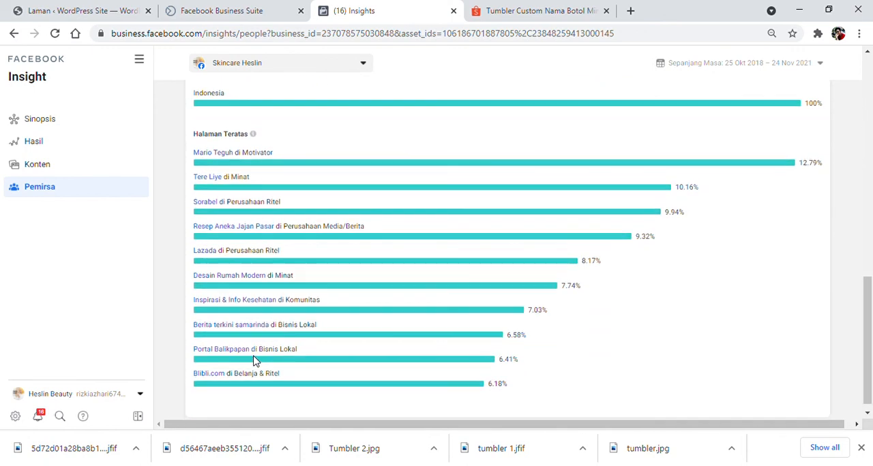
scroll(255, 361, "up", 1)
scroll(255, 362, "up", 10)
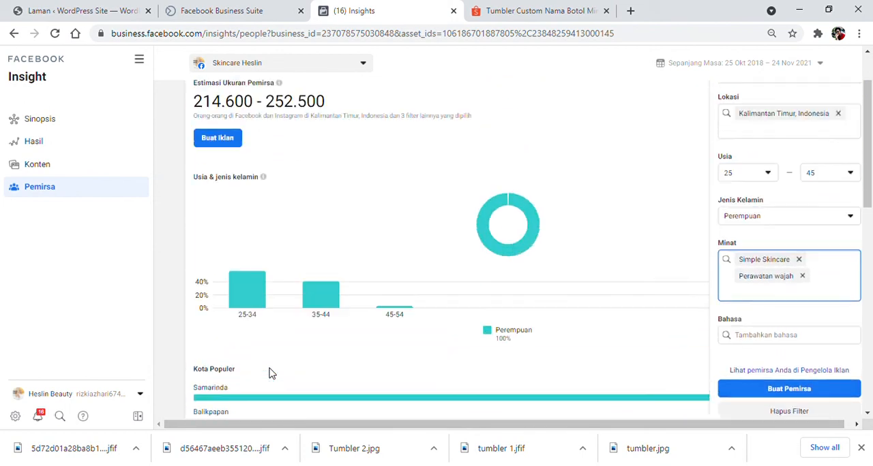